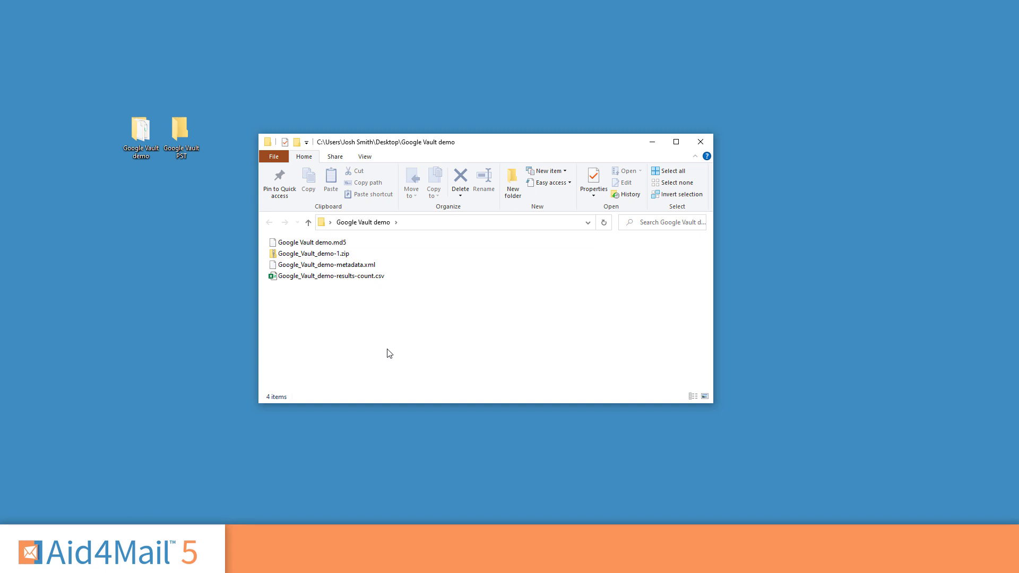
Look inside the Google_Vault_demo-1.zip archive, then minimize the folder window
double_click(370, 257)
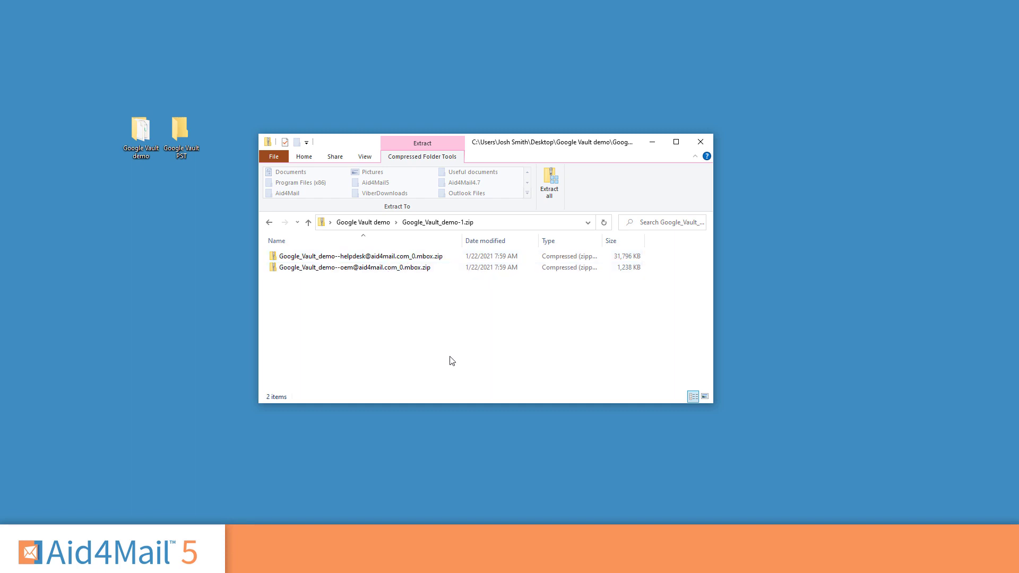
left_click(652, 144)
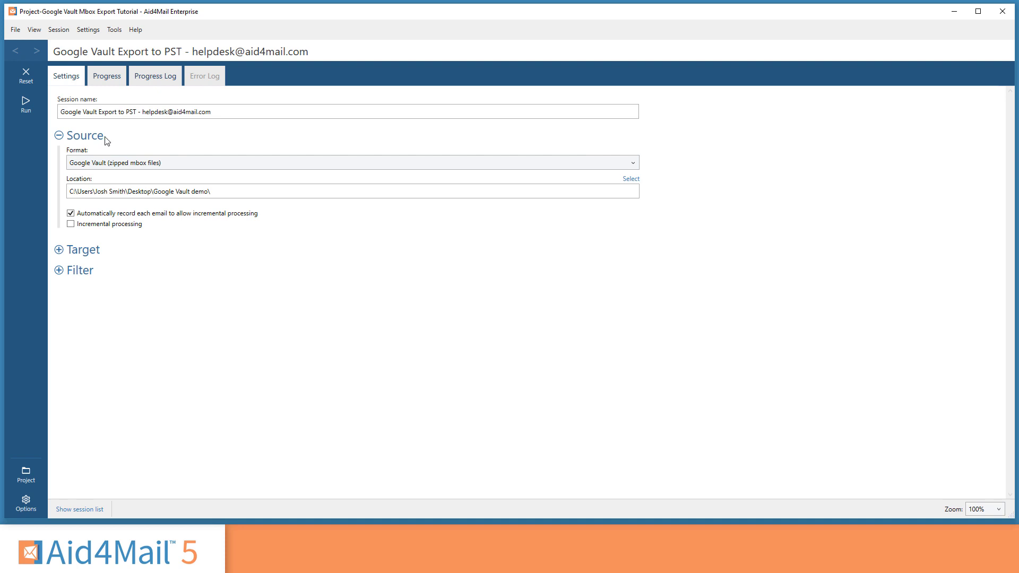
Set the source format to Google Vault (zipped mbox files)
left_click(206, 163)
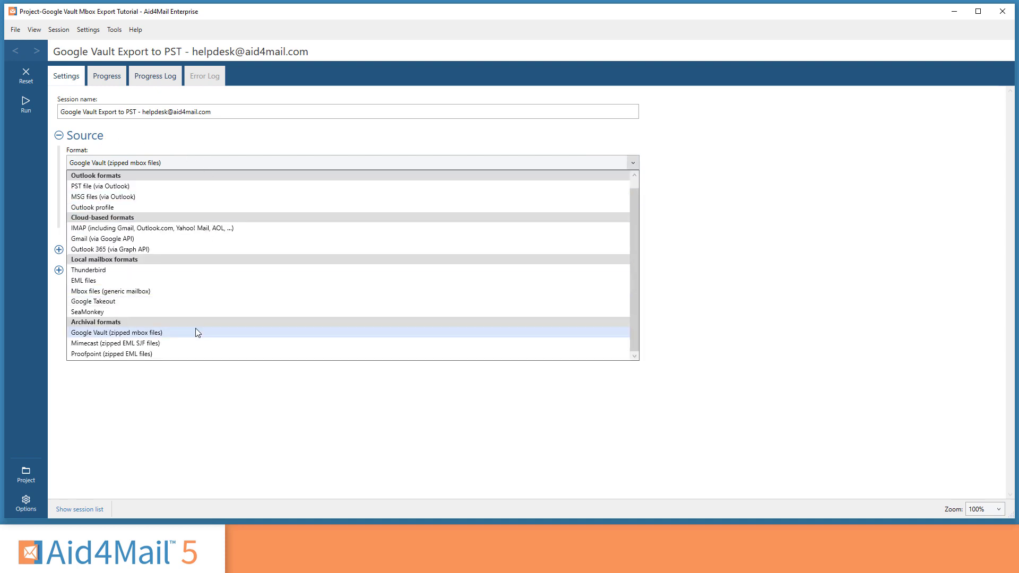
left_click(195, 329)
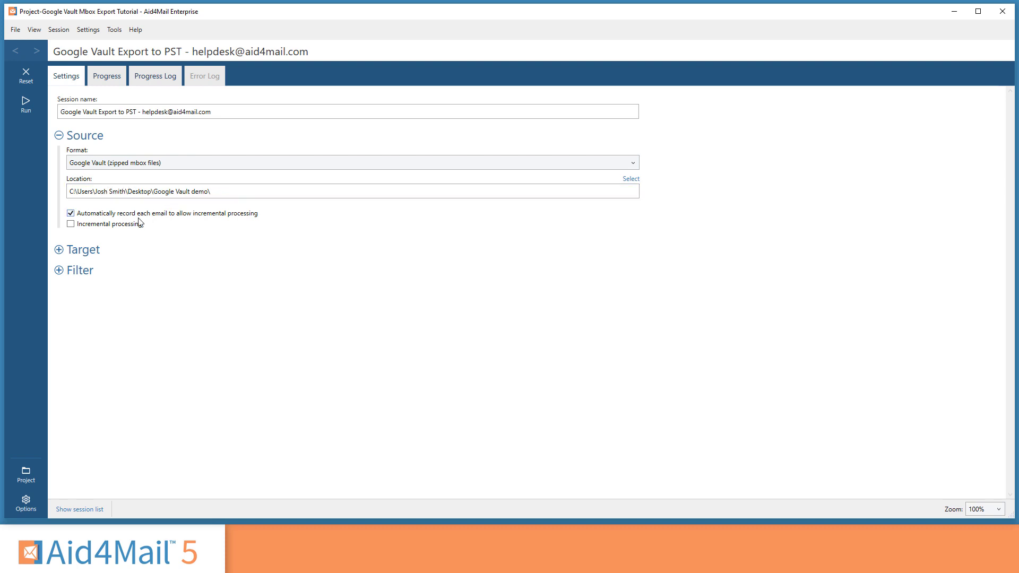
Expand the target settings and choose PST file (via Outlook) as format and Same as source folder structure as folder structure
left_click(75, 249)
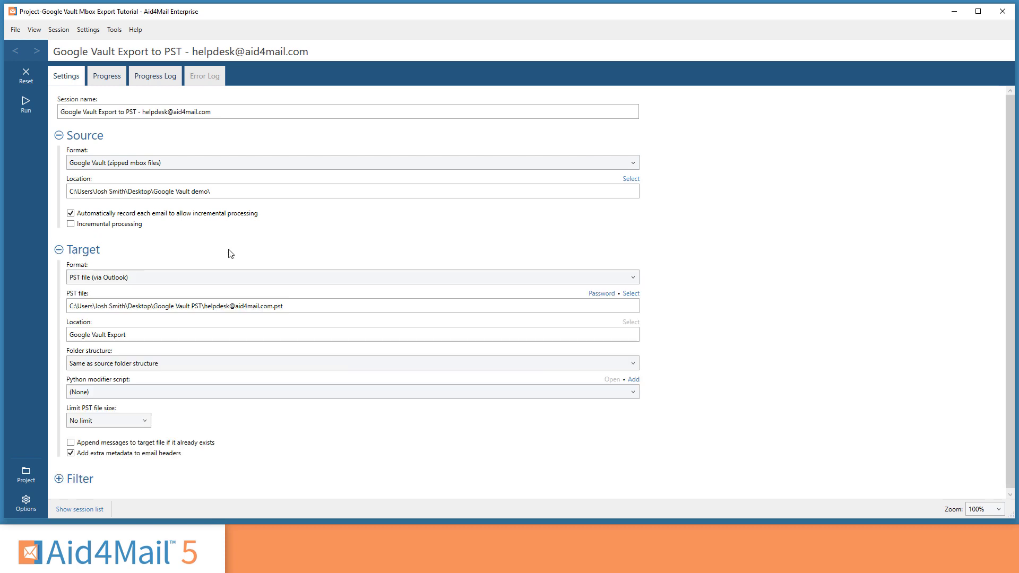
left_click(218, 281)
left_click(207, 299)
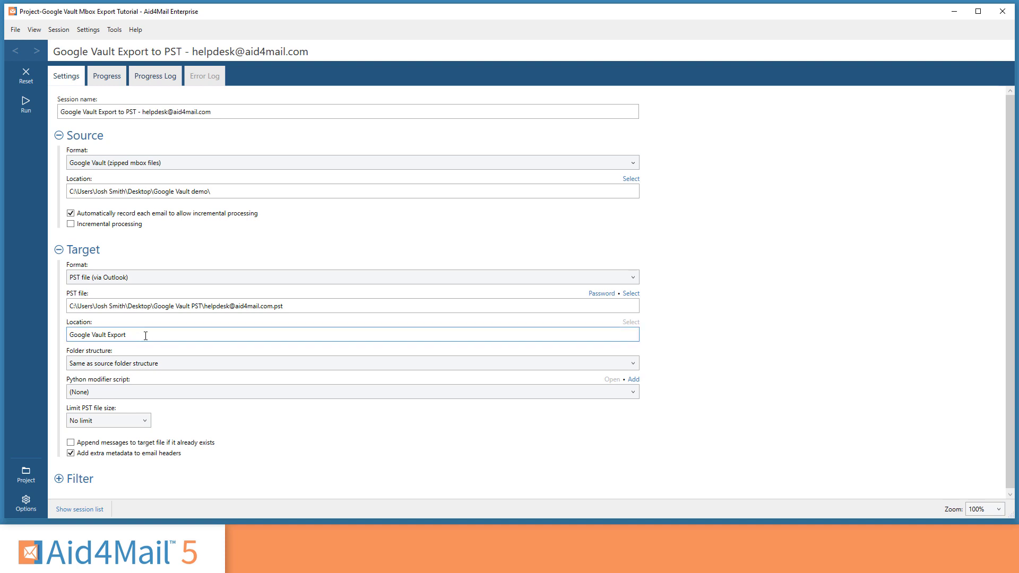
left_click(172, 366)
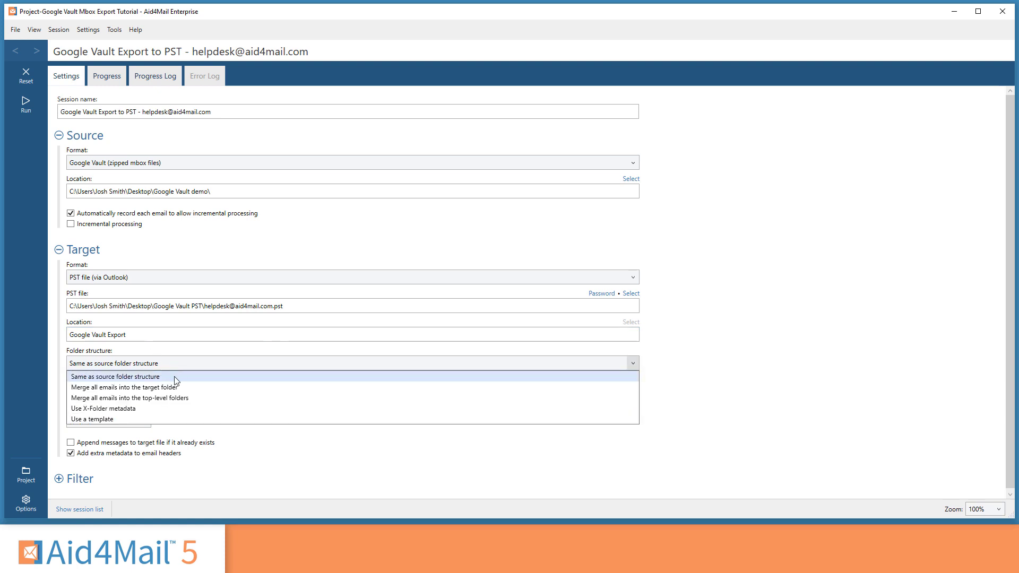
left_click(175, 377)
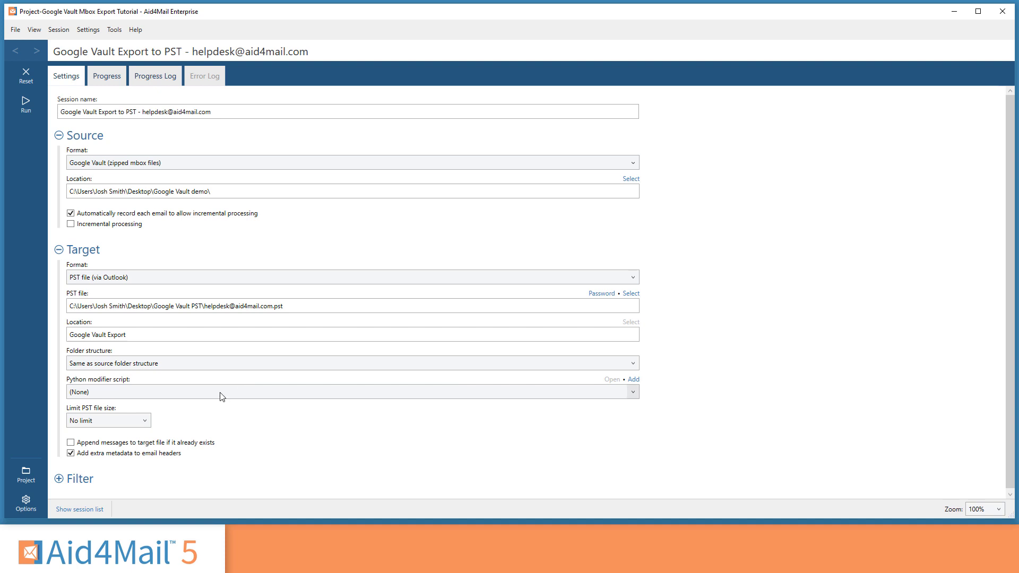
Filter the source by selecting in the folder tree and exclude the oem mailbox, keeping only the helpdesk mailbox
scroll(216, 402, "down", 1)
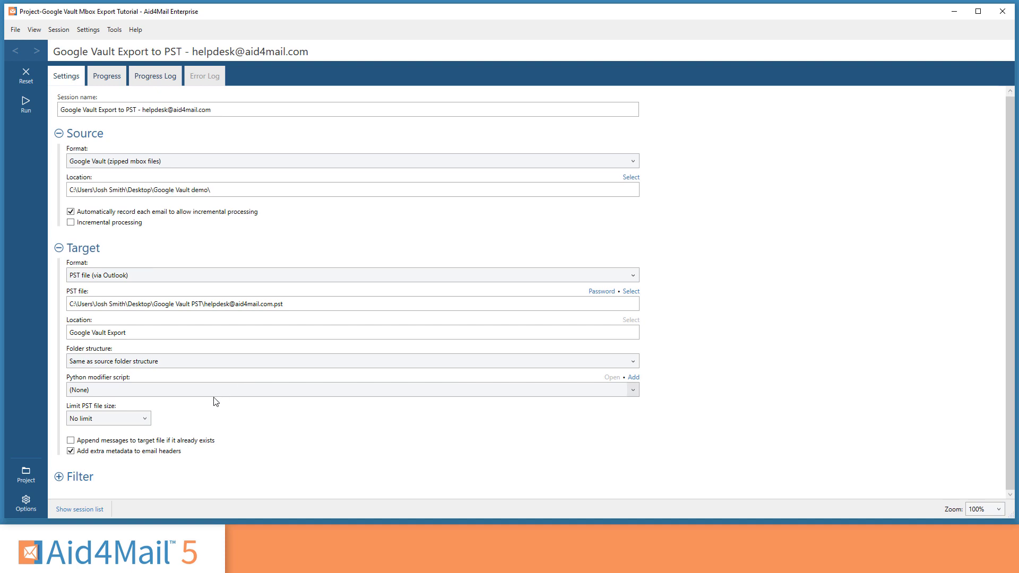
left_click(60, 476)
scroll(176, 440, "down", 3)
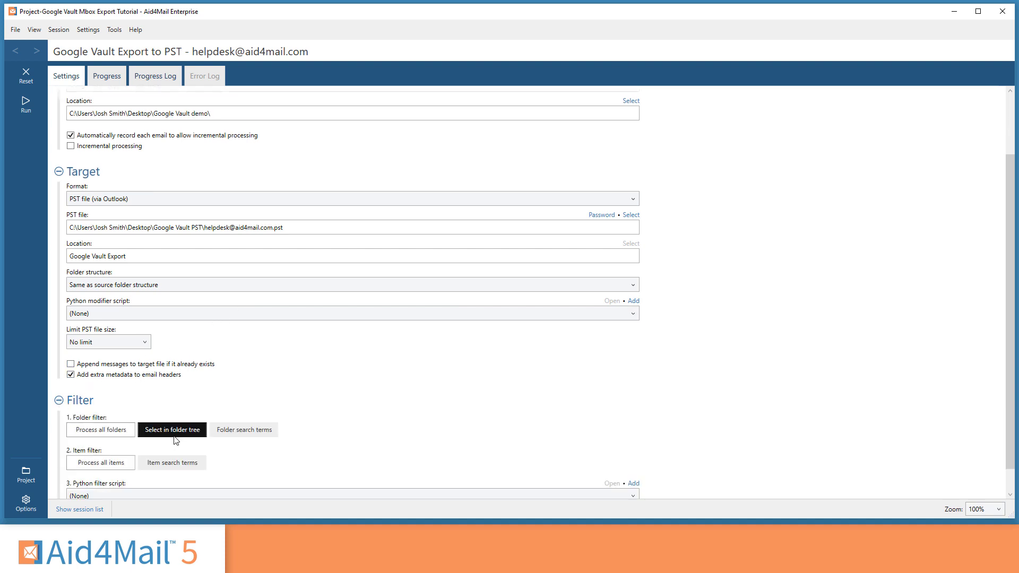
left_click(176, 434)
scroll(307, 384, "down", 3)
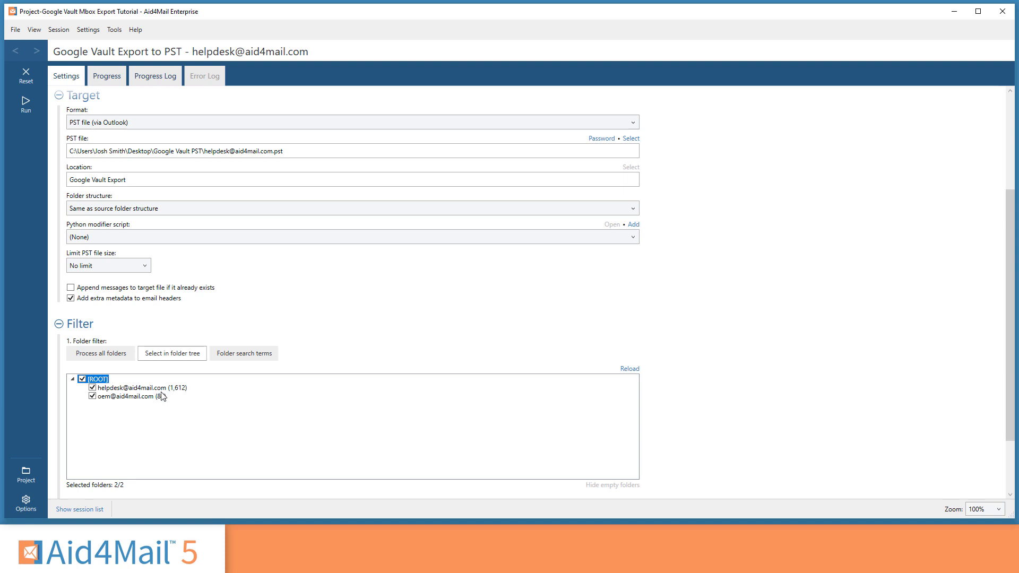
left_click(93, 396)
scroll(388, 341, "up", 5)
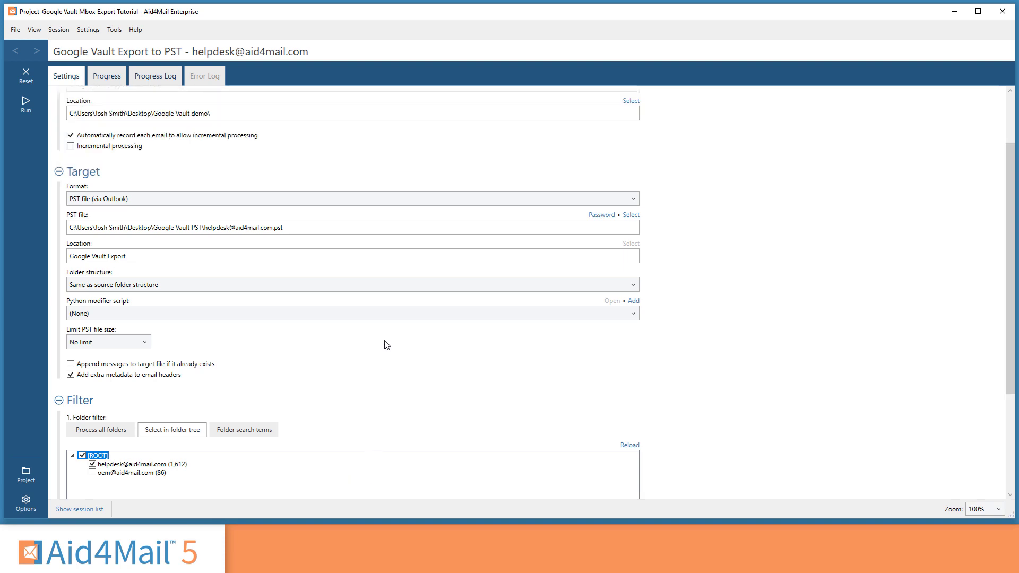
scroll(383, 346, "down", 6)
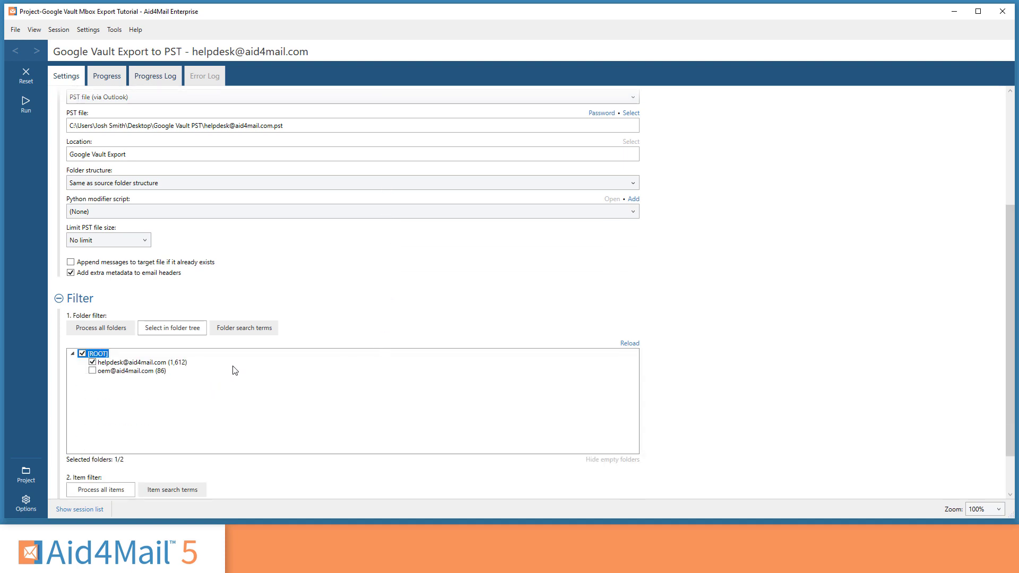
Duplicate the helpdesk session from the session list and rename the copy "Google Vault Export to PST -" followed by the oem mailbox's e-mail address
left_click(72, 509)
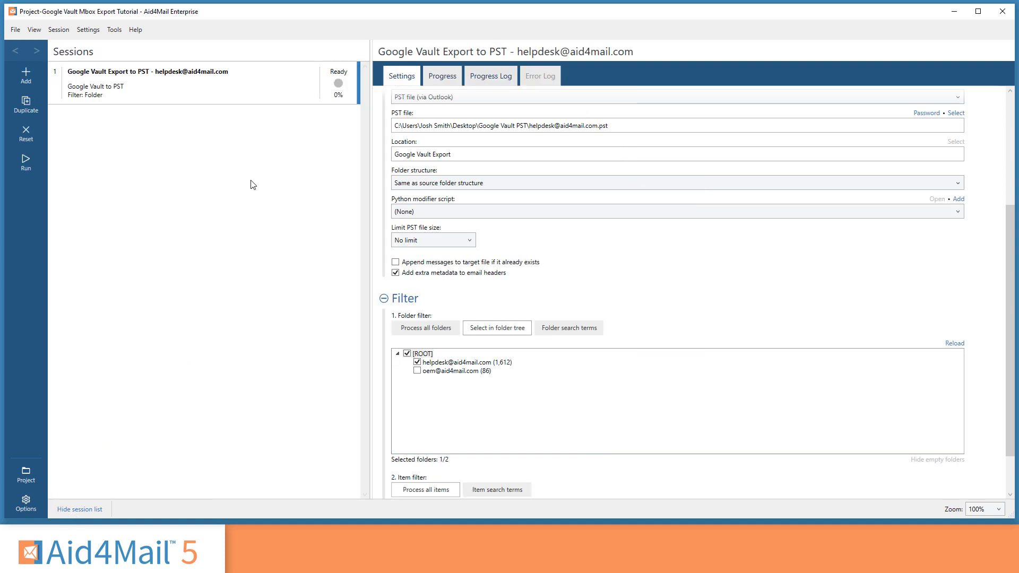
left_click(24, 104)
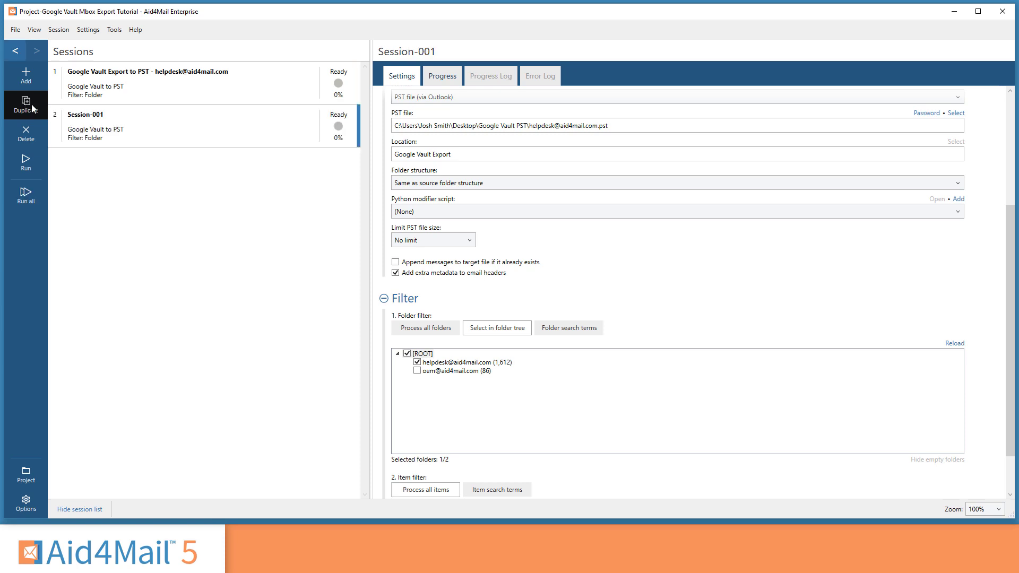
scroll(465, 240, "up", 1)
scroll(465, 240, "up", 6)
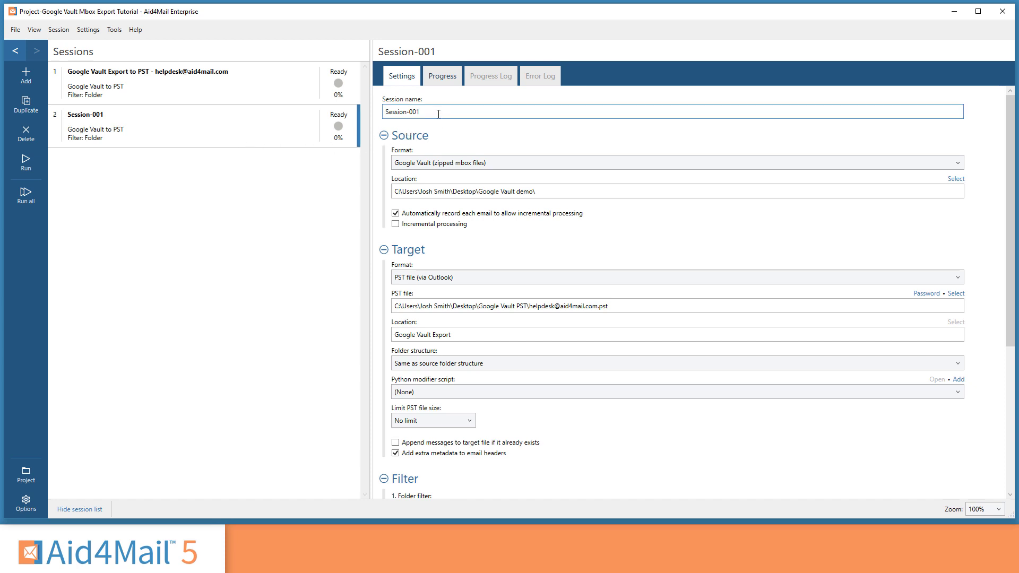
left_click_drag(432, 110, 369, 130)
key("ctrl+v")
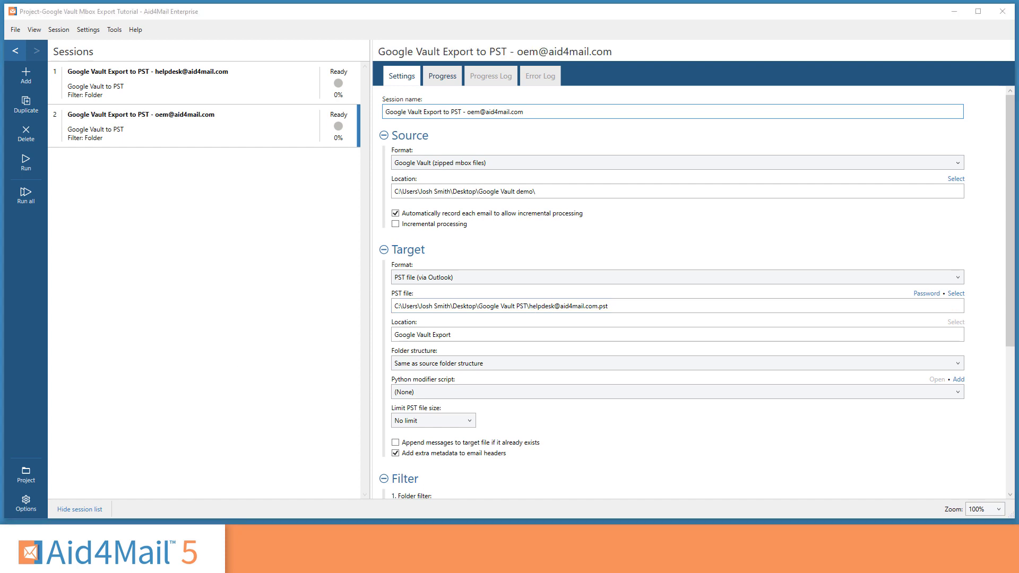
In the duplicated session, name the target PST file after the oem mailbox's address and select only the oem mailbox in the folder filter
left_click_drag(529, 307, 598, 308)
key("ctrl+v")
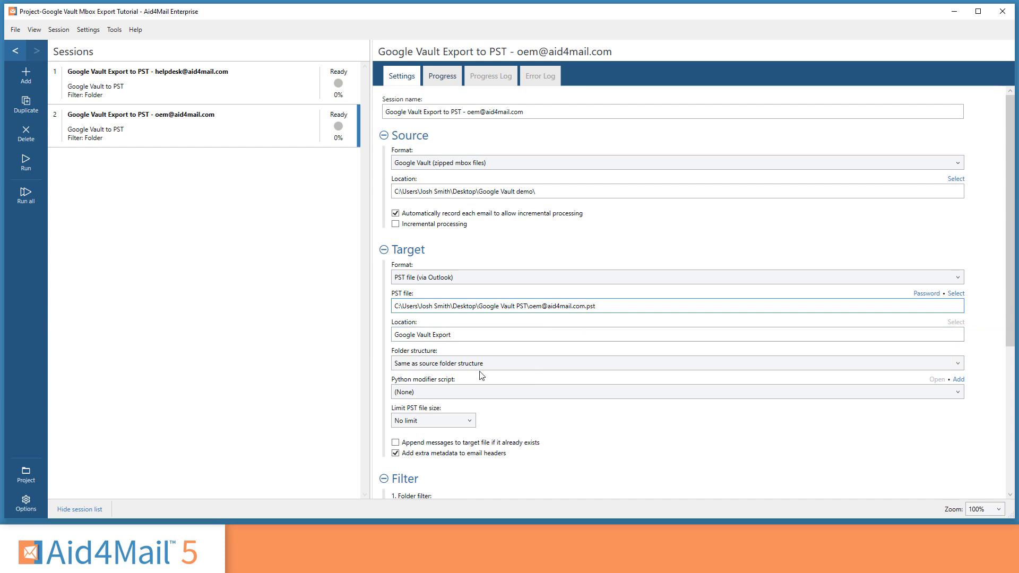
scroll(464, 371, "down", 2)
scroll(461, 313, "down", 2)
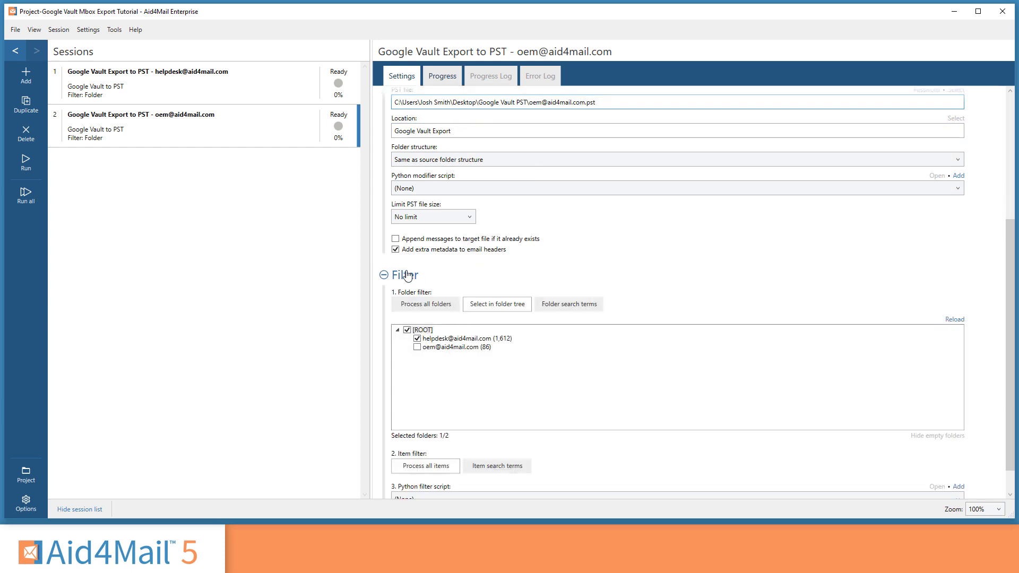
left_click(417, 339)
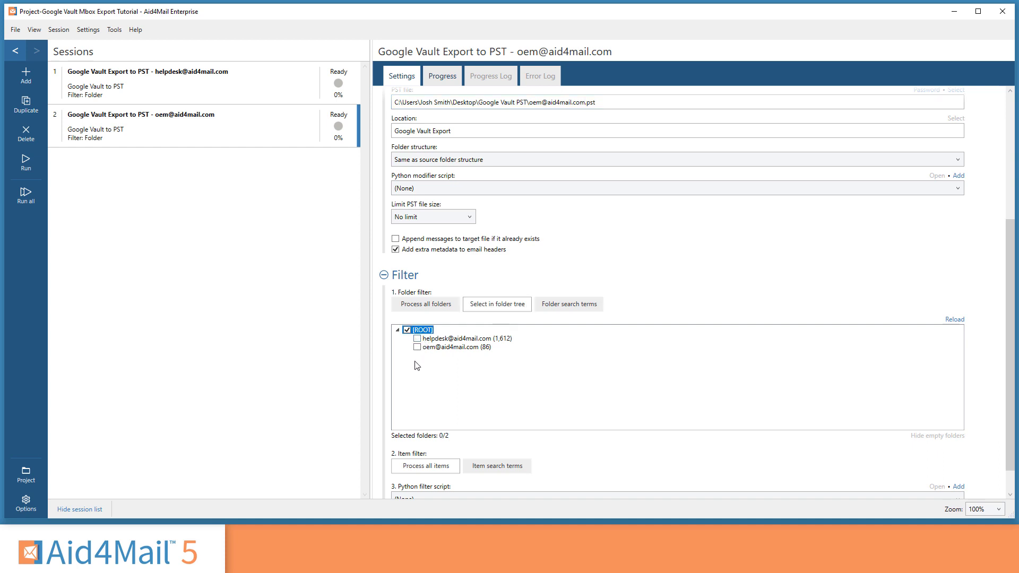
left_click(417, 347)
Set the maximum number of sessions running concurrently to 4 in the session options, and return to the helpdesk session
left_click(286, 98)
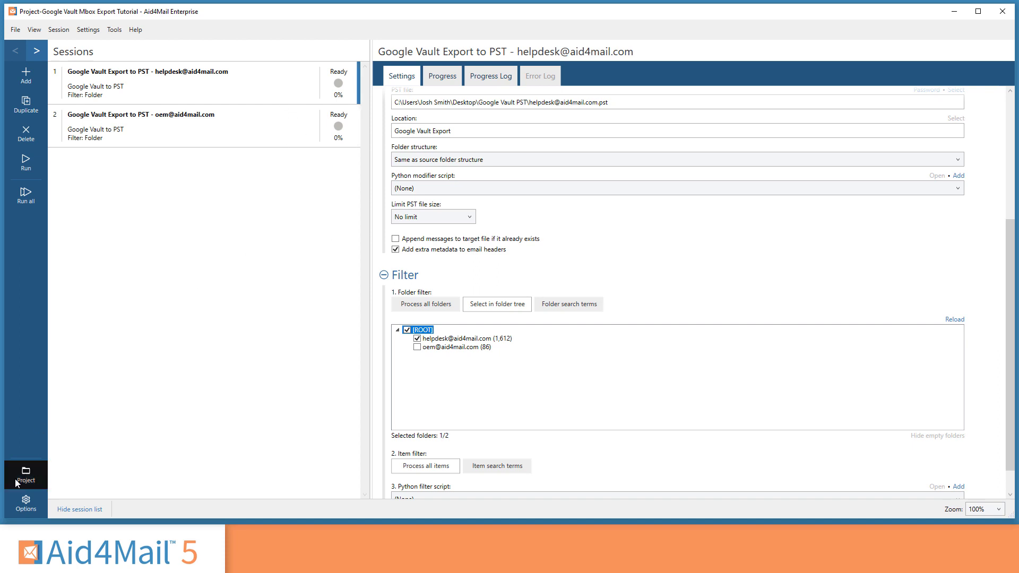
left_click(26, 508)
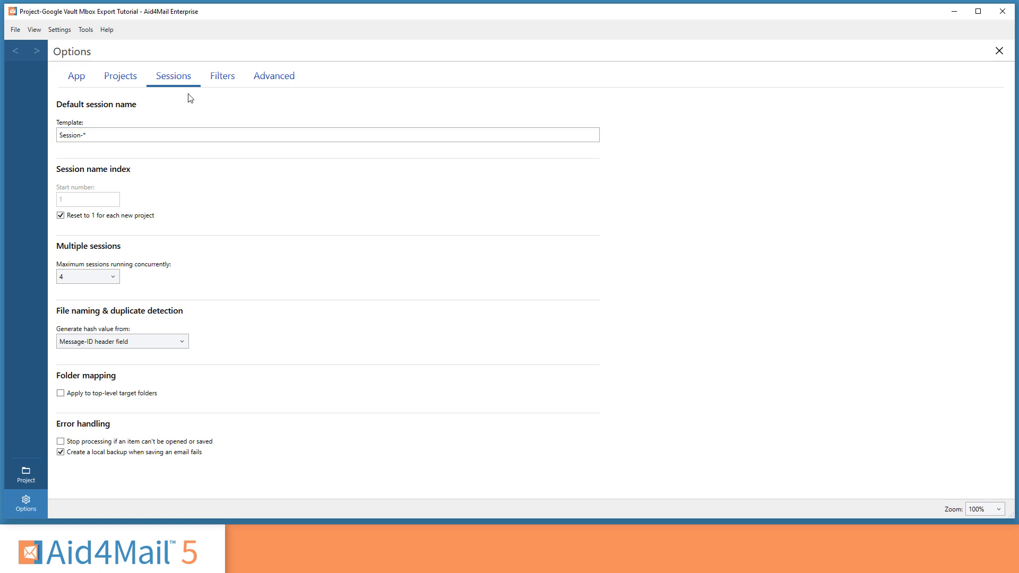
left_click(113, 277)
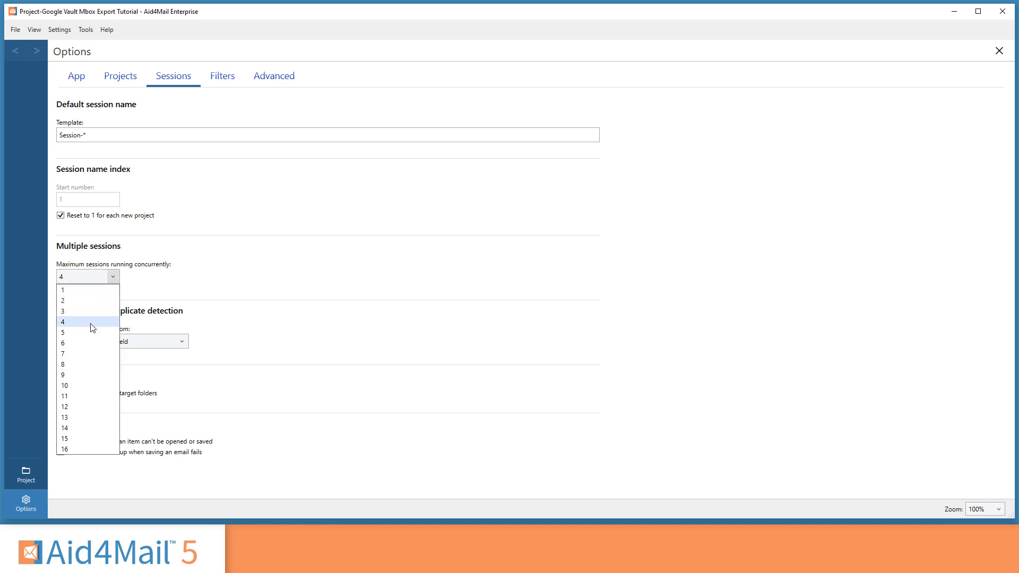
left_click(93, 327)
left_click(116, 278)
left_click(88, 322)
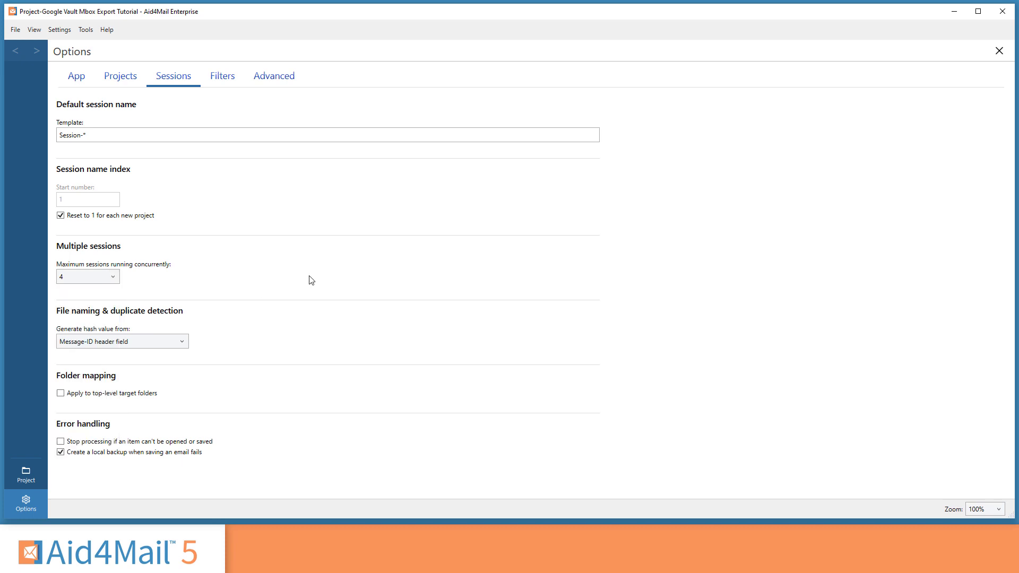
left_click(999, 51)
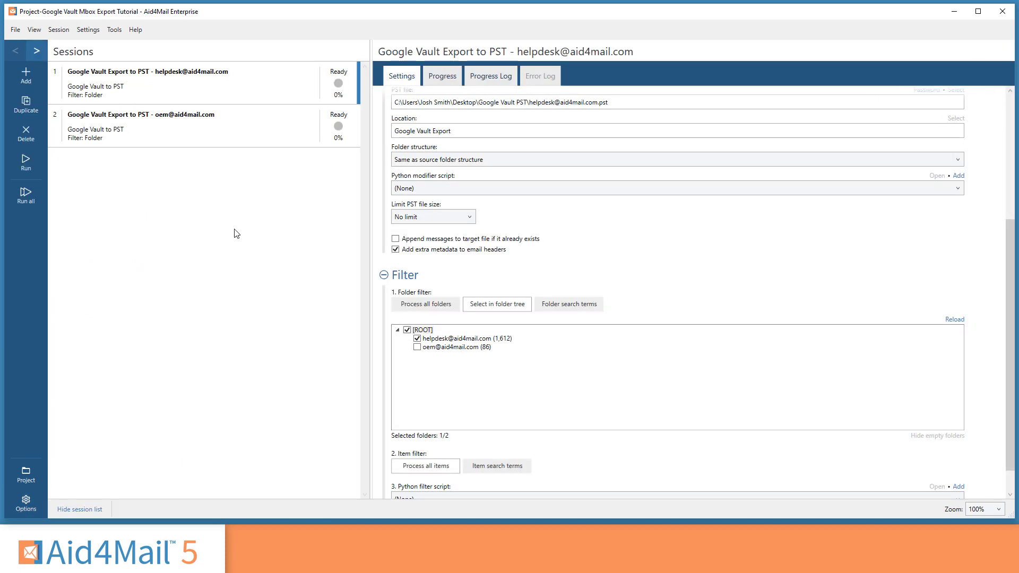
Run all sessions, and open the Google Vault PST folder on the desktop to check the exported files
left_click(31, 202)
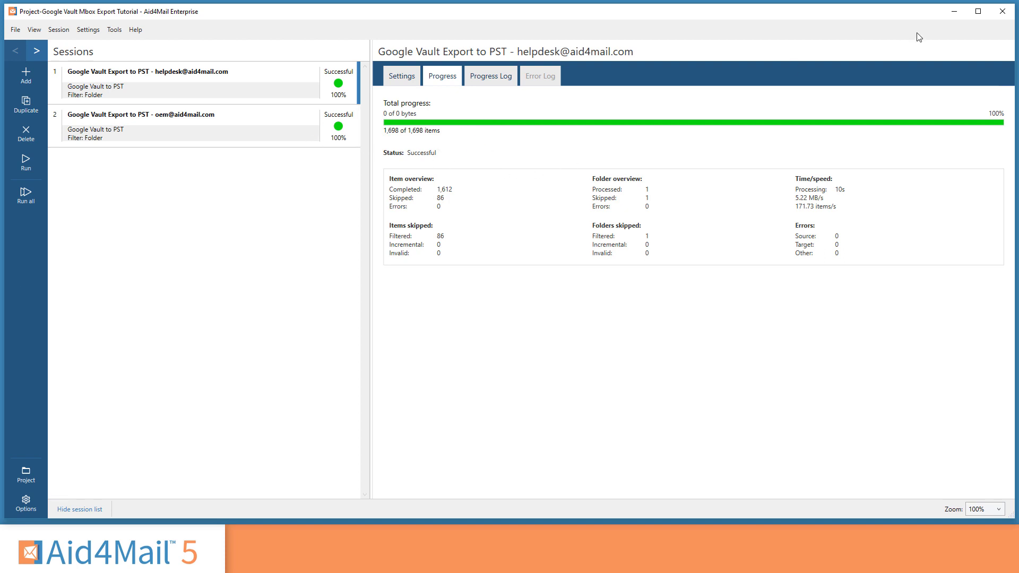
left_click(951, 12)
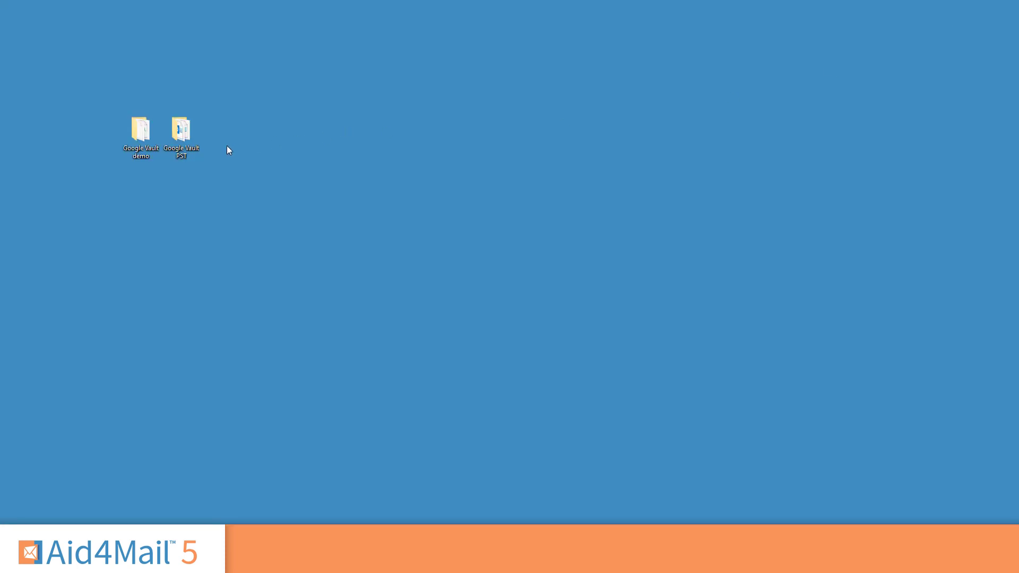
double_click(186, 140)
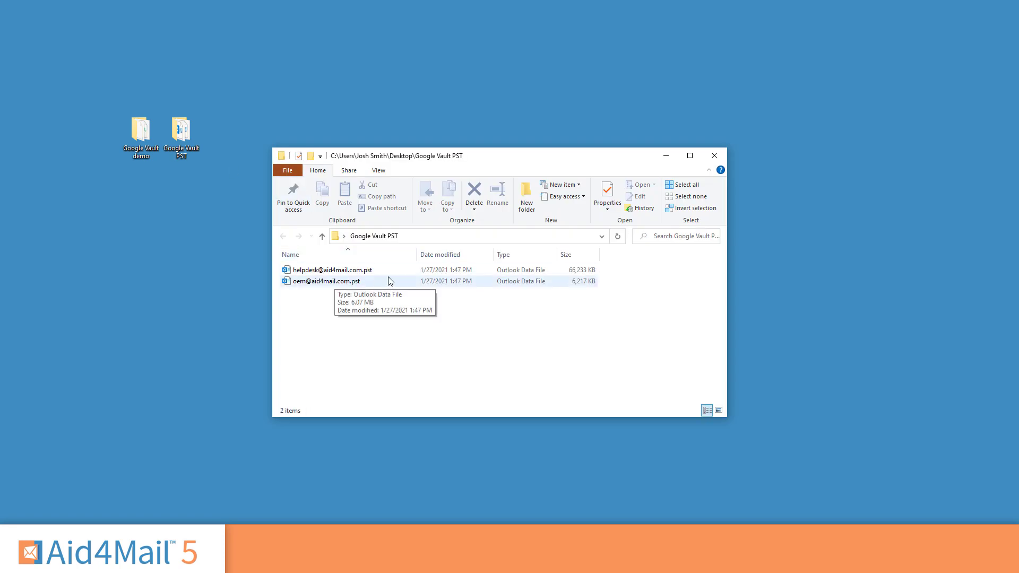